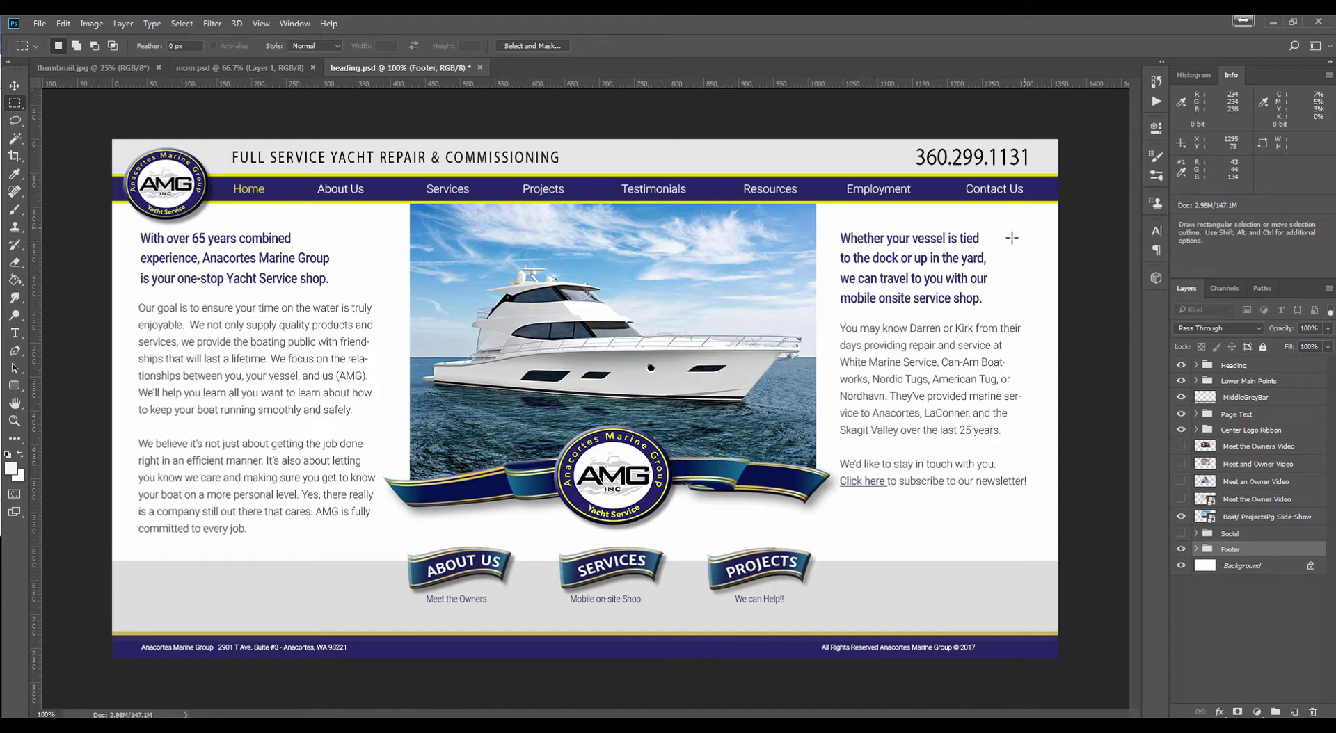
- With the Move tool active, solo the Heading group and expand it to show its layers
{"action": "left_click", "coordinate": [14, 86]}
{"action": "right_click", "coordinate": [184, 189]}
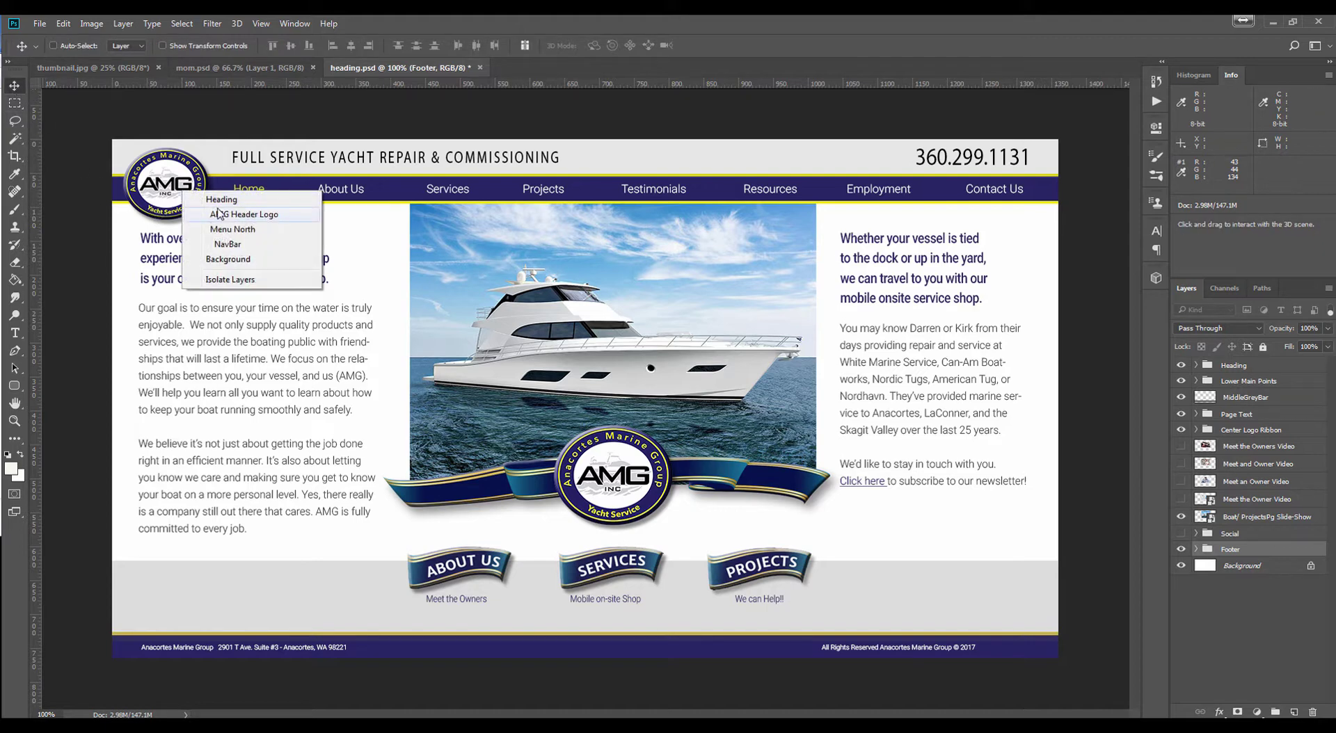
{"action": "left_click", "coordinate": [187, 189]}
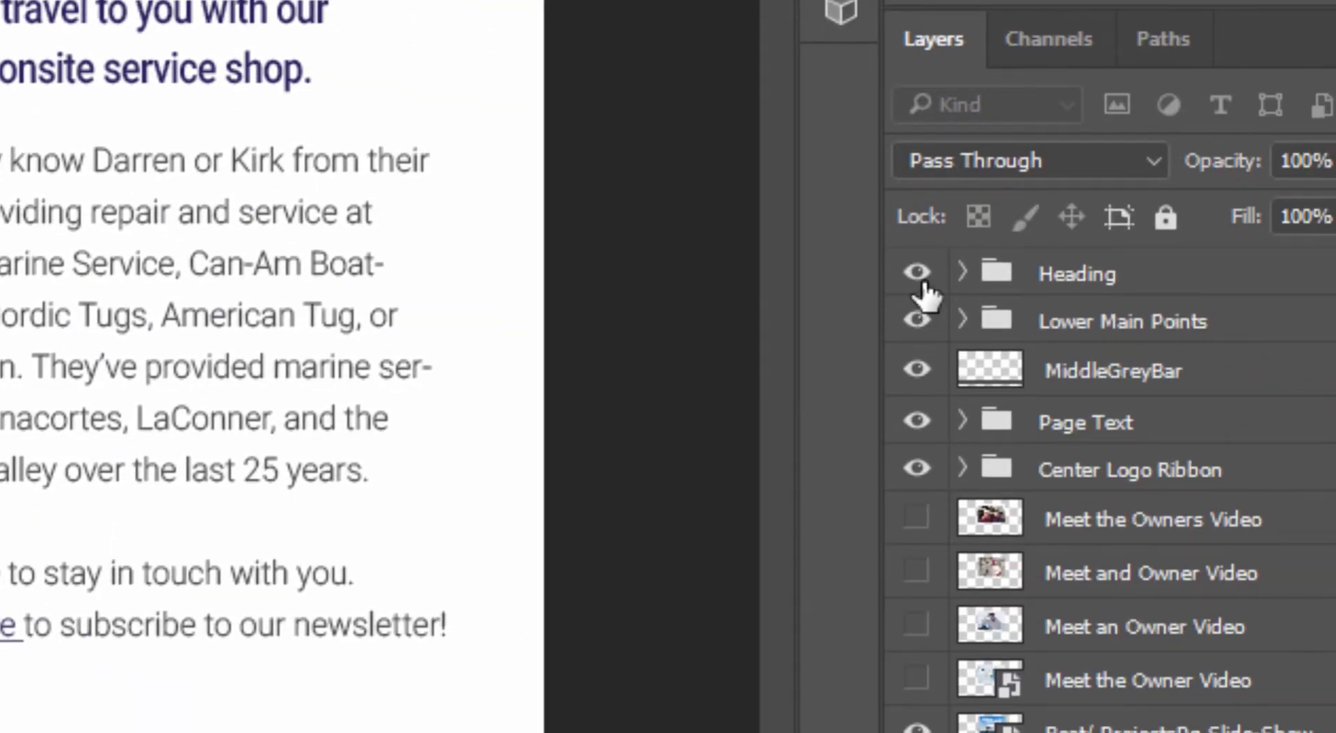
{"action": "left_click", "coordinate": [920, 278], "text": "alt"}
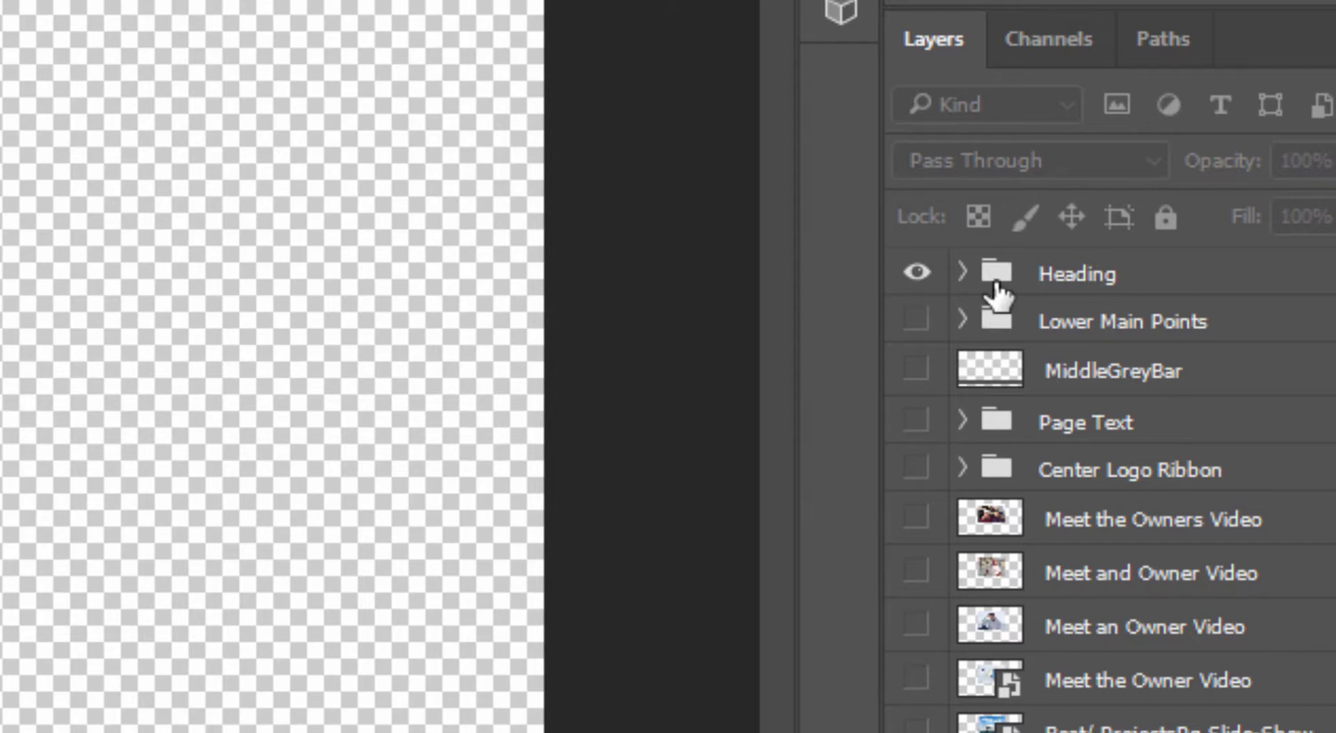
{"action": "left_click", "coordinate": [963, 272]}
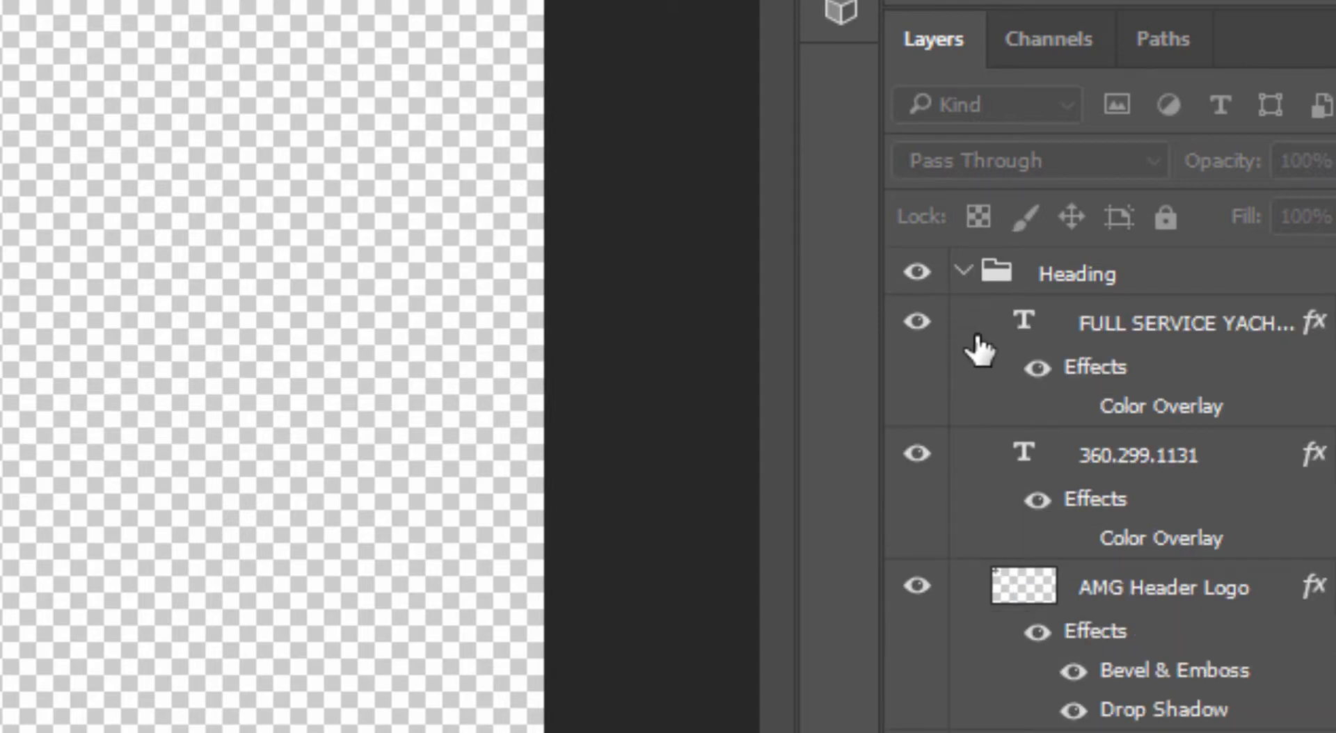
- Select the AMG Header Logo layer and hide it from the heading
{"action": "scroll", "coordinate": [953, 580], "scroll_direction": "down", "scroll_amount": 2}
{"action": "scroll", "coordinate": [953, 579], "scroll_direction": "down", "scroll_amount": 1}
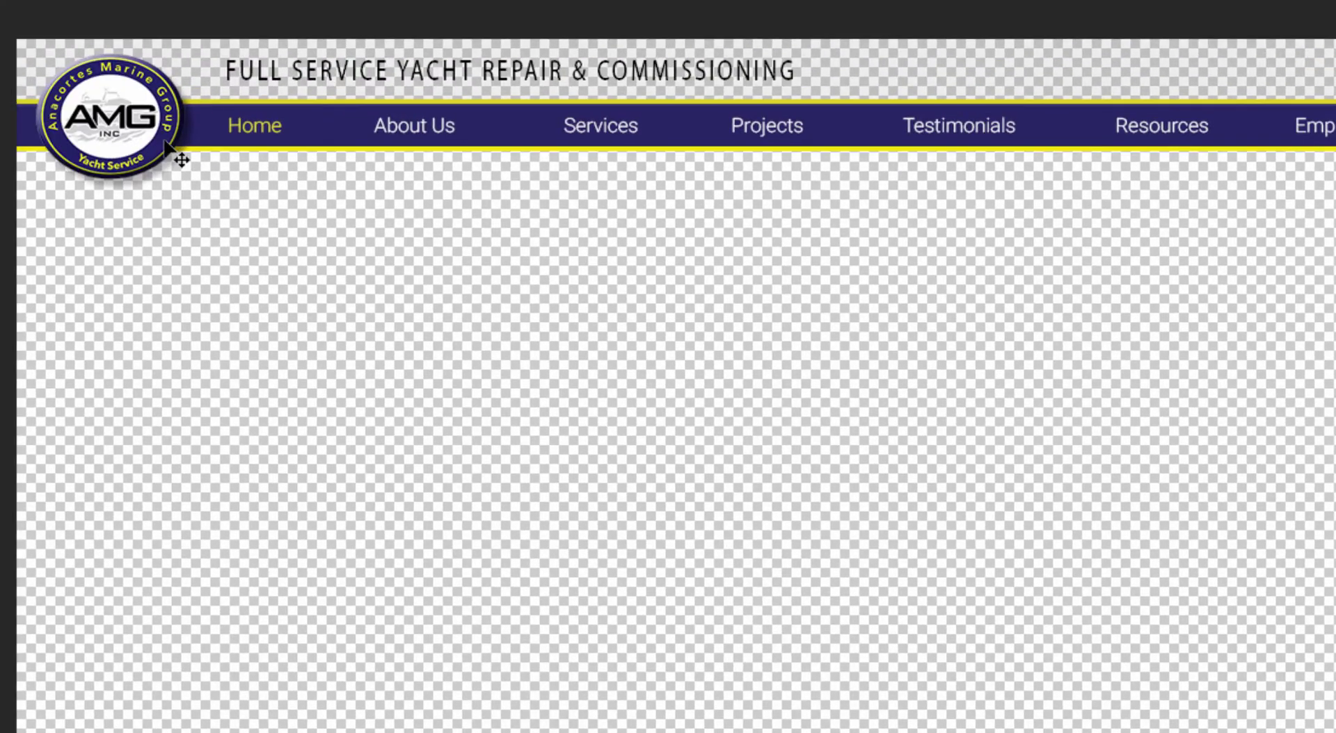
{"action": "right_click", "coordinate": [165, 141]}
{"action": "left_click", "coordinate": [218, 182]}
{"action": "key", "text": "Delete"}
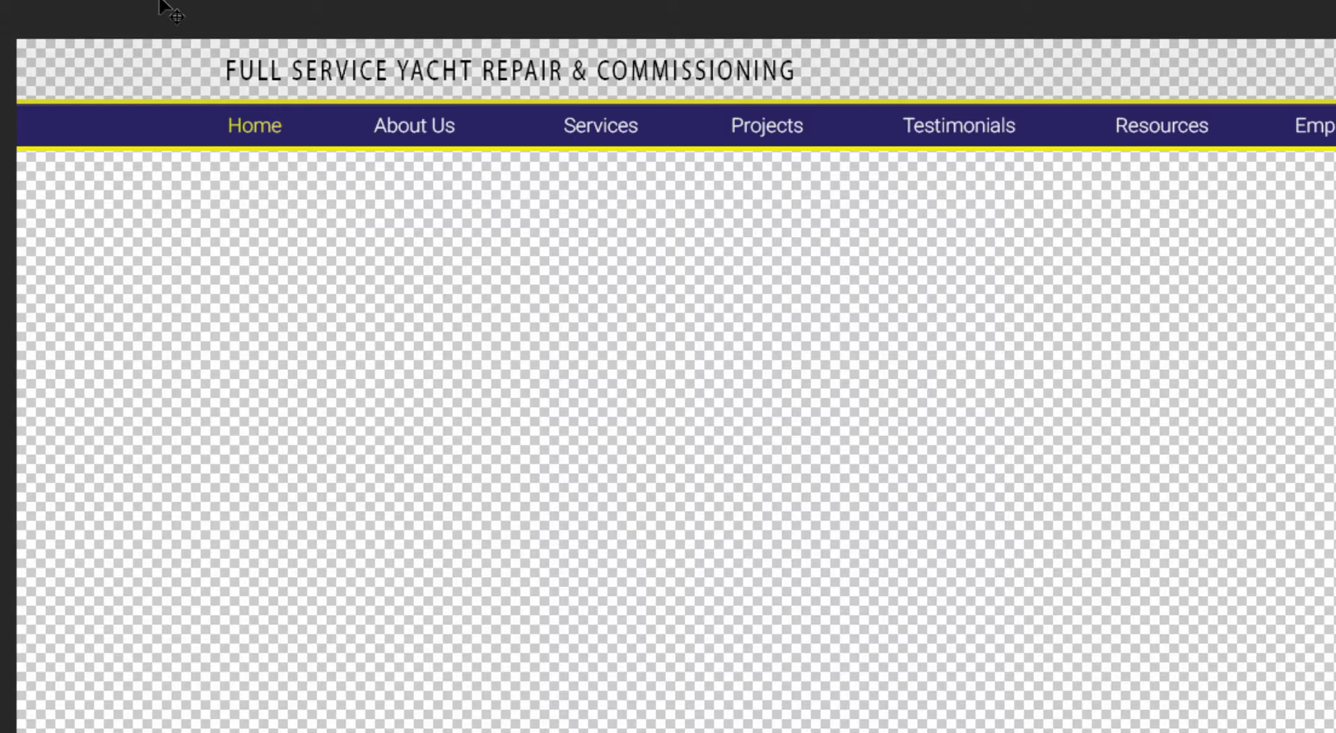
- Place a horizontal guide at the nav bar bottom (Y 95 px) and crop the image to the heading strip
{"action": "left_click_drag", "start_coordinate": [36, 28], "coordinate": [43, 151]}
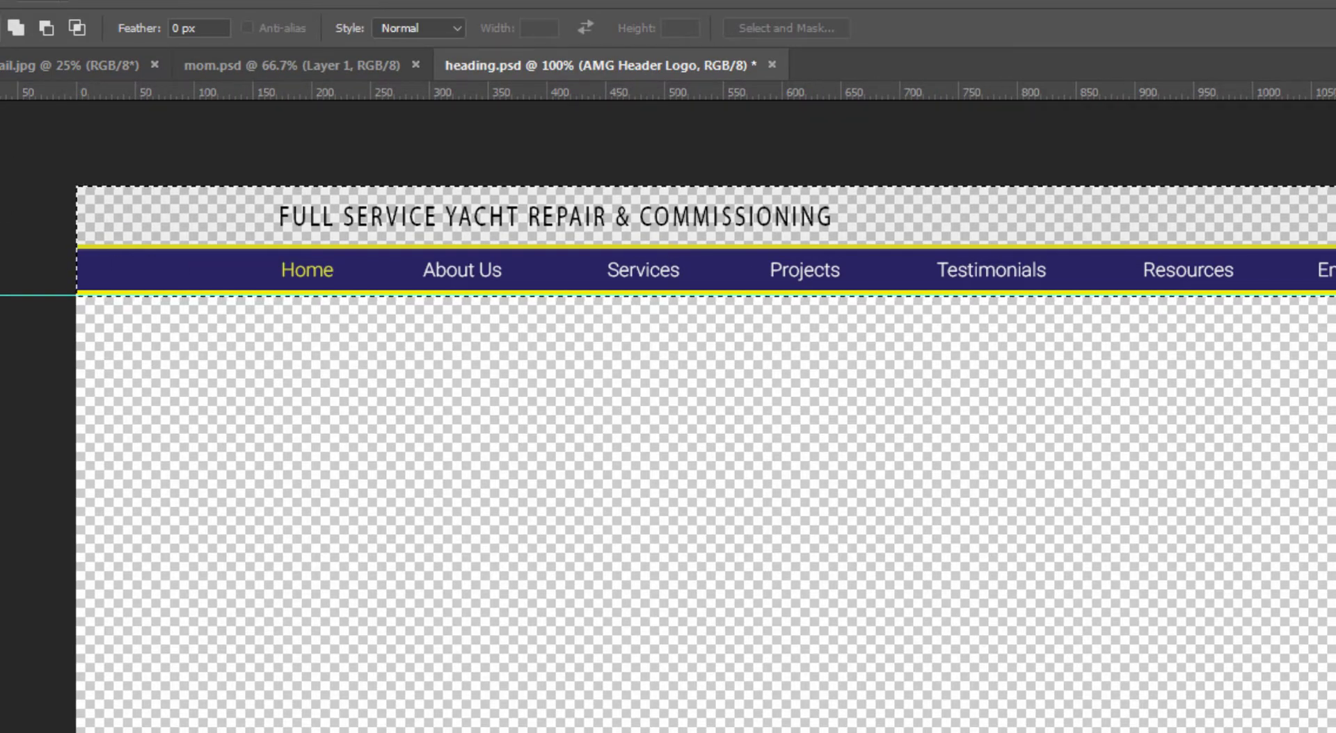
{"action": "left_click", "coordinate": [43, 4]}
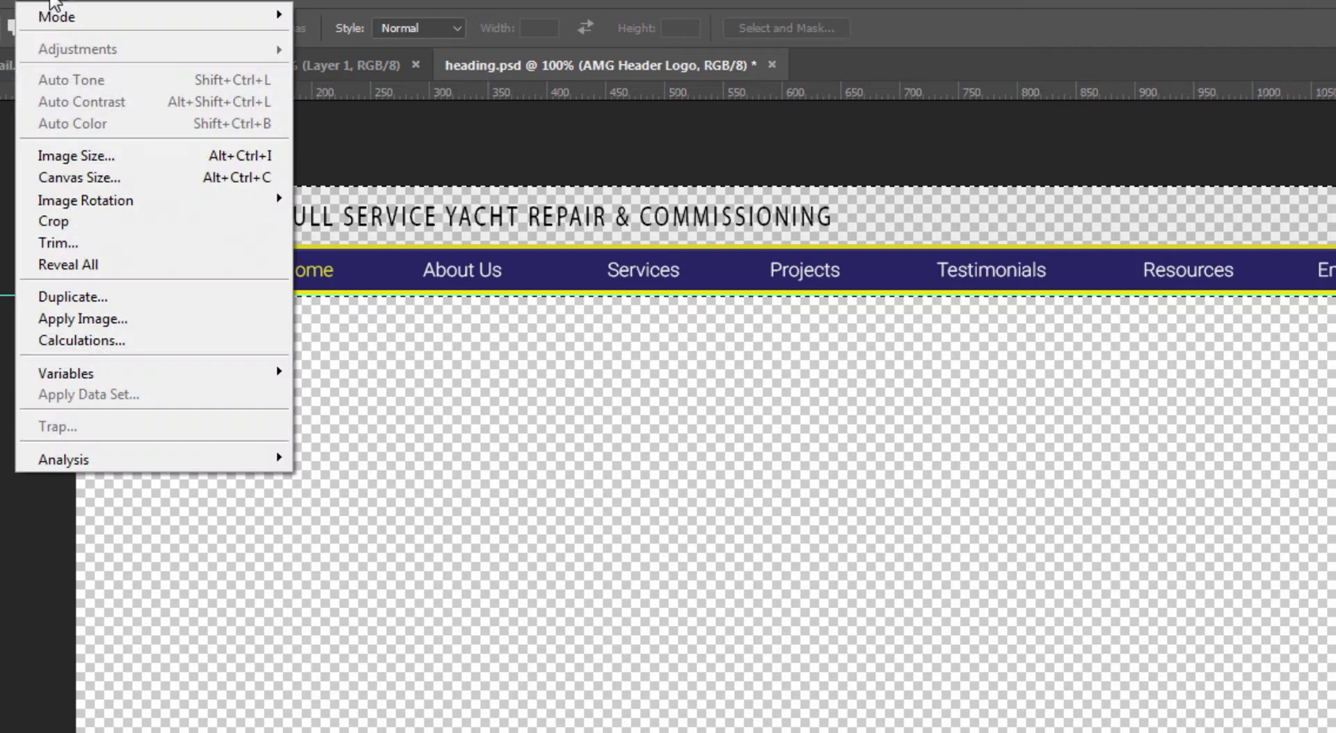
{"action": "left_click", "coordinate": [77, 221]}
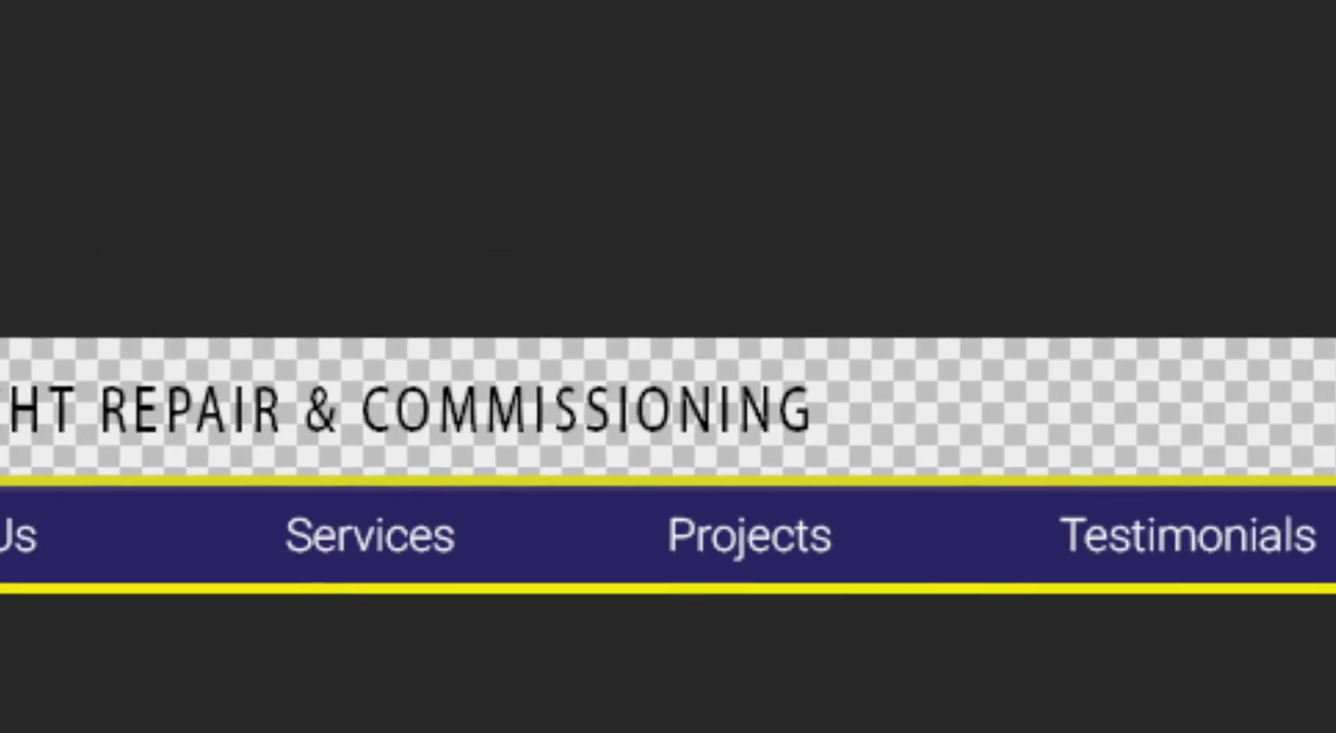
- Save the strip as heading.psd, replacing the existing file and accepting the Photoshop Format Options
{"action": "left_click", "coordinate": [62, 7]}
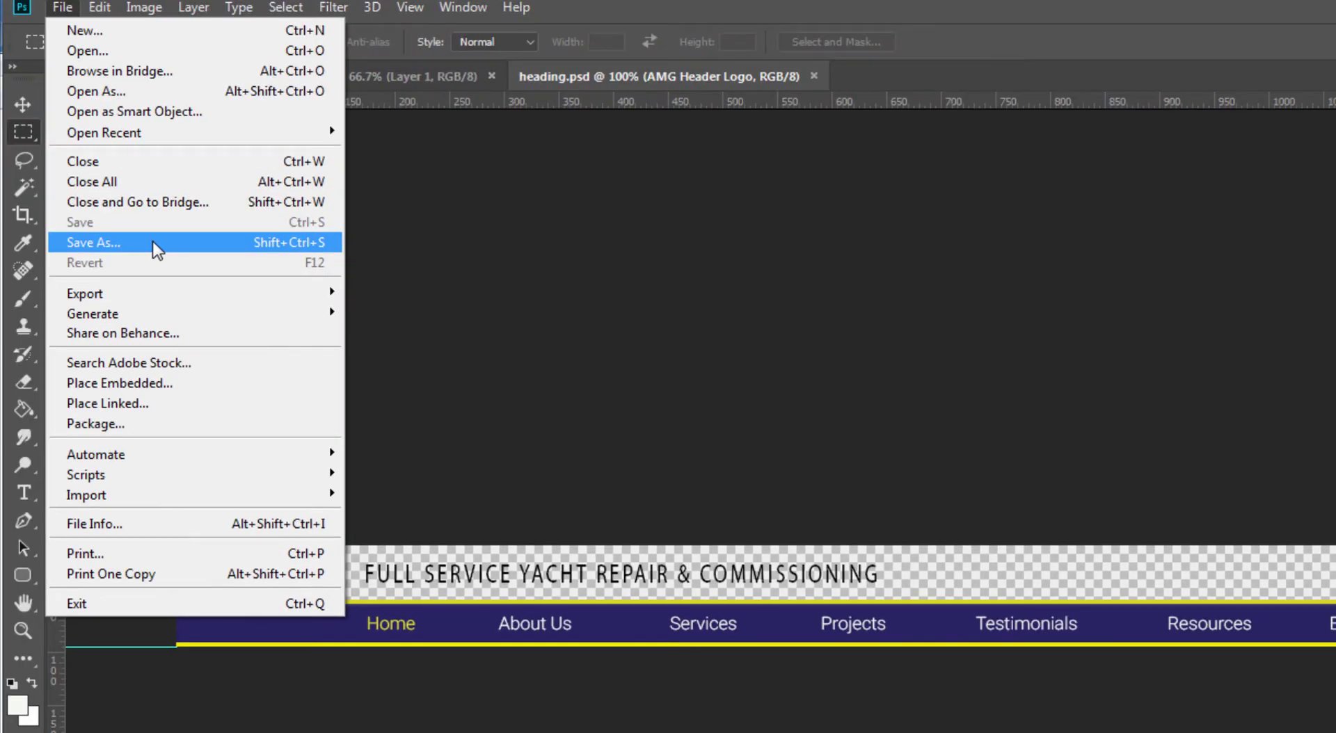
{"action": "left_click", "coordinate": [153, 242]}
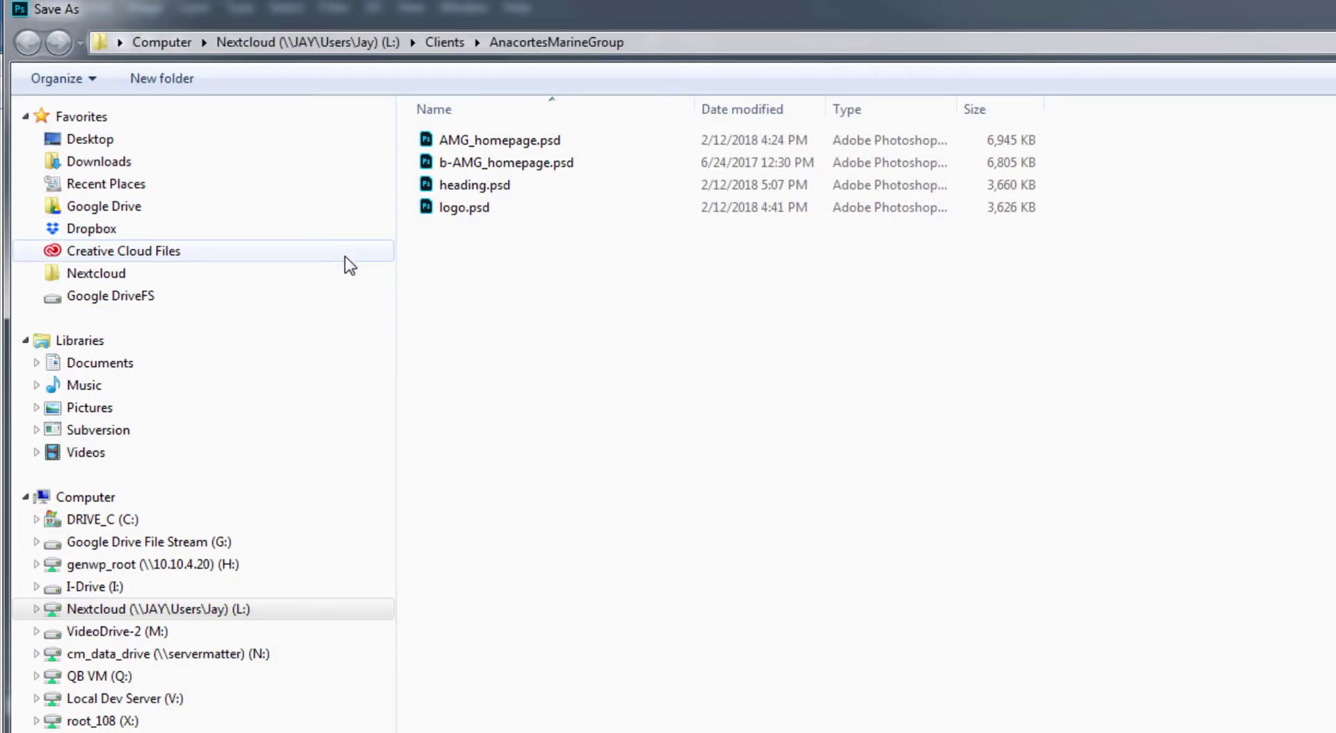
{"action": "left_click", "coordinate": [489, 187]}
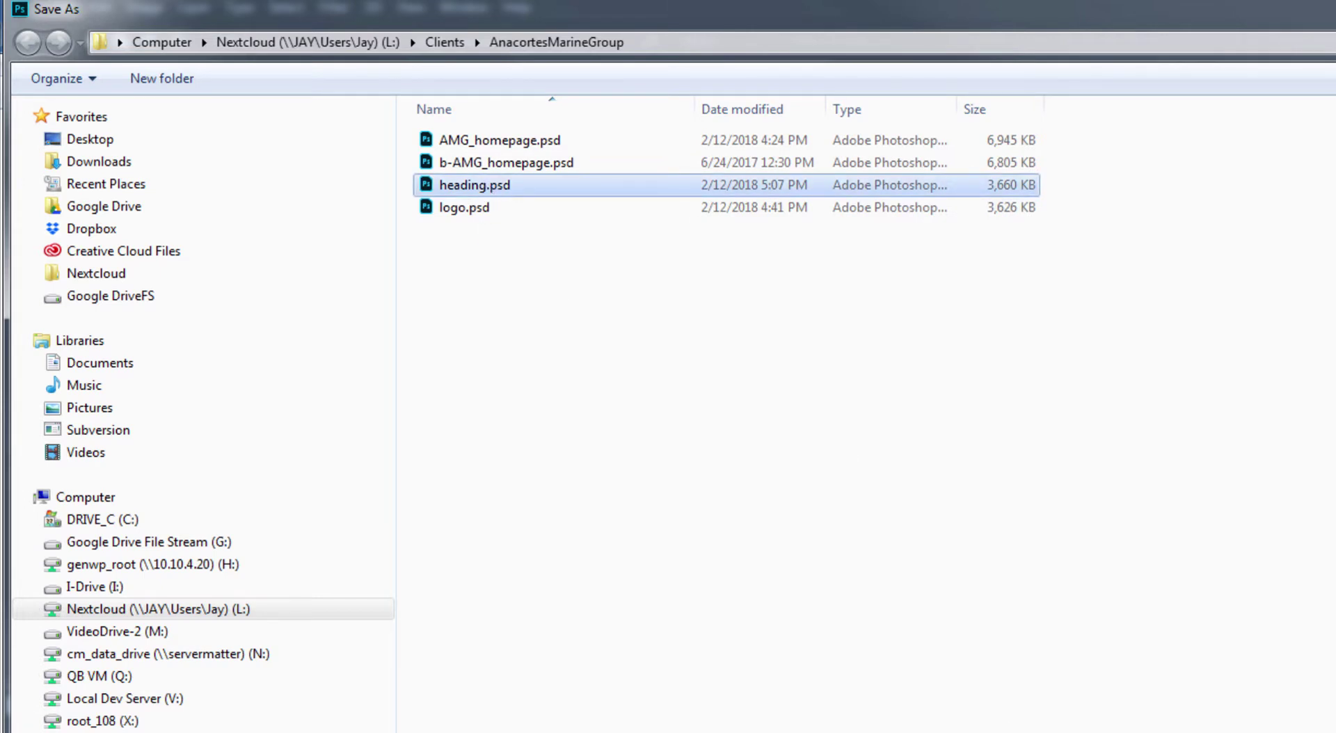
{"action": "key", "text": "Return"}
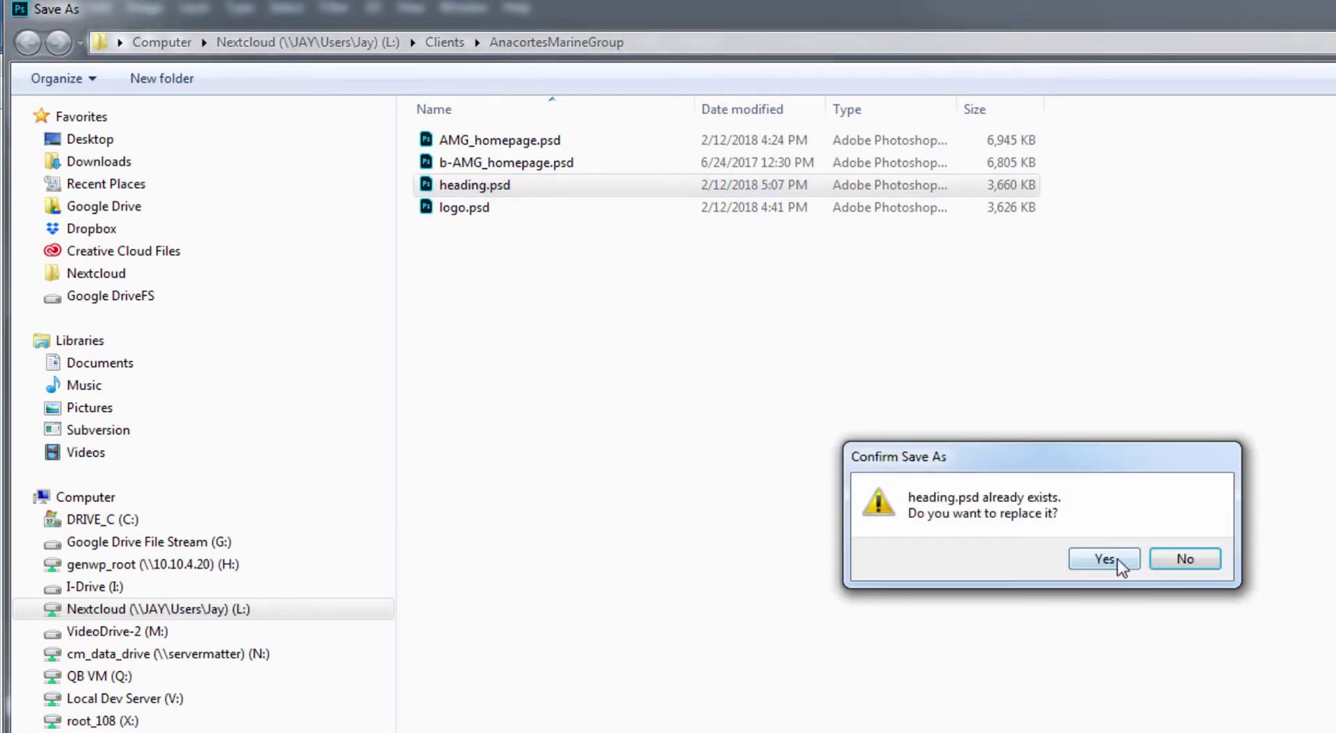
{"action": "left_click", "coordinate": [1113, 559]}
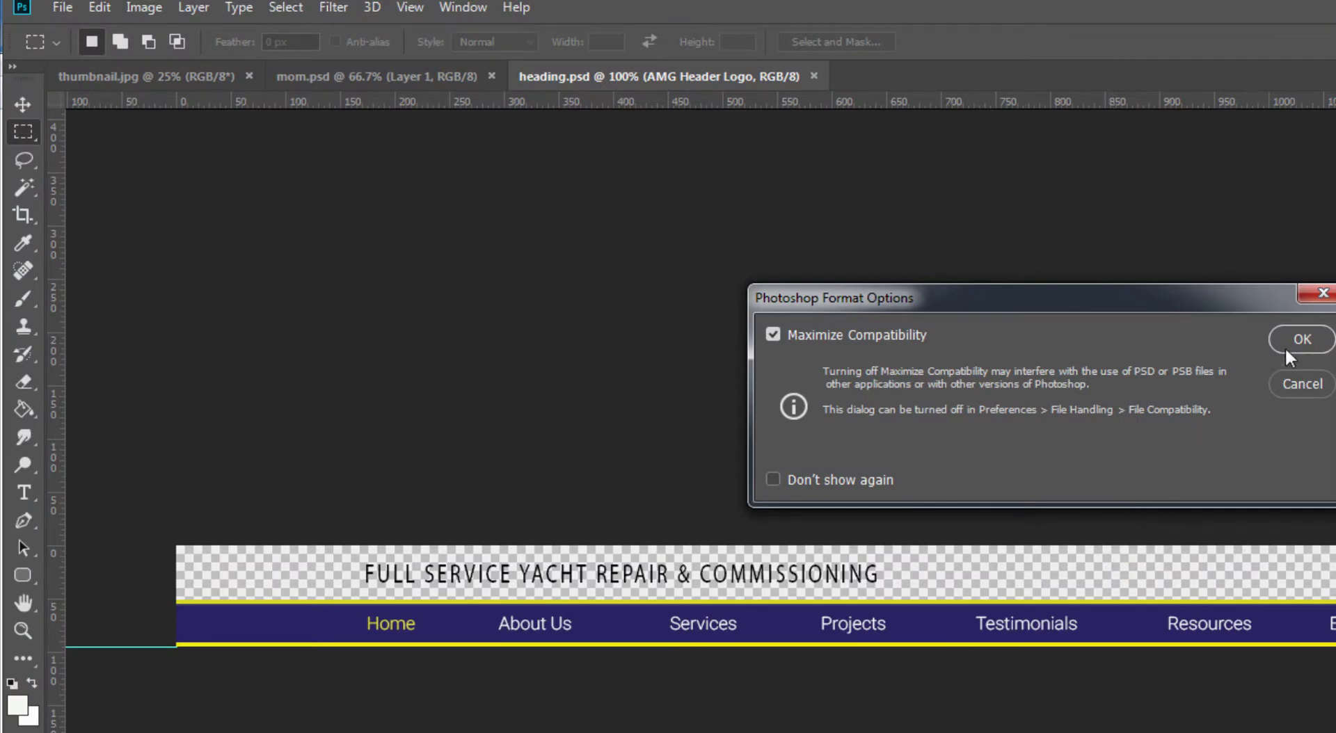
{"action": "left_click", "coordinate": [1287, 344]}
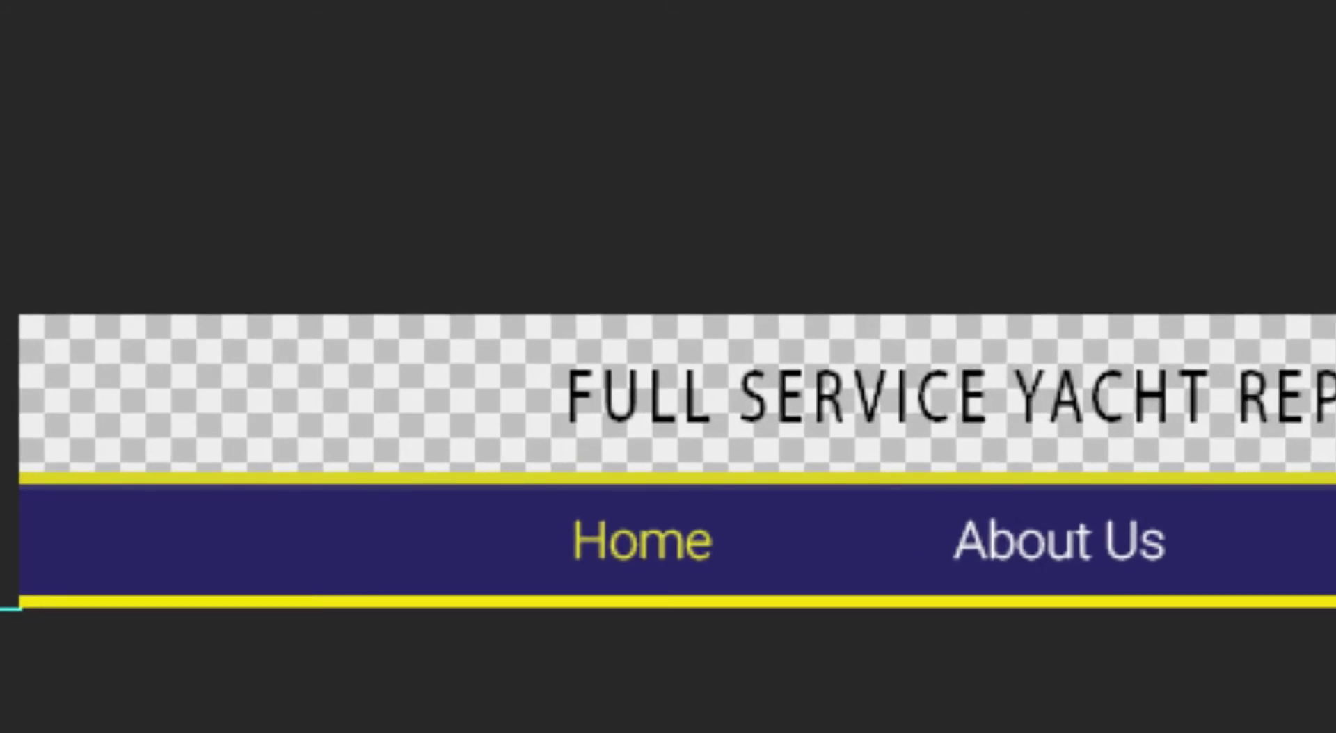
- Add vertical guides at about 644 px and 1148 px to frame the strip's middle
{"action": "left_click_drag", "start_coordinate": [7, 209], "coordinate": [549, 209]}
{"action": "left_click_drag", "start_coordinate": [487, 2], "coordinate": [1335, 0]}
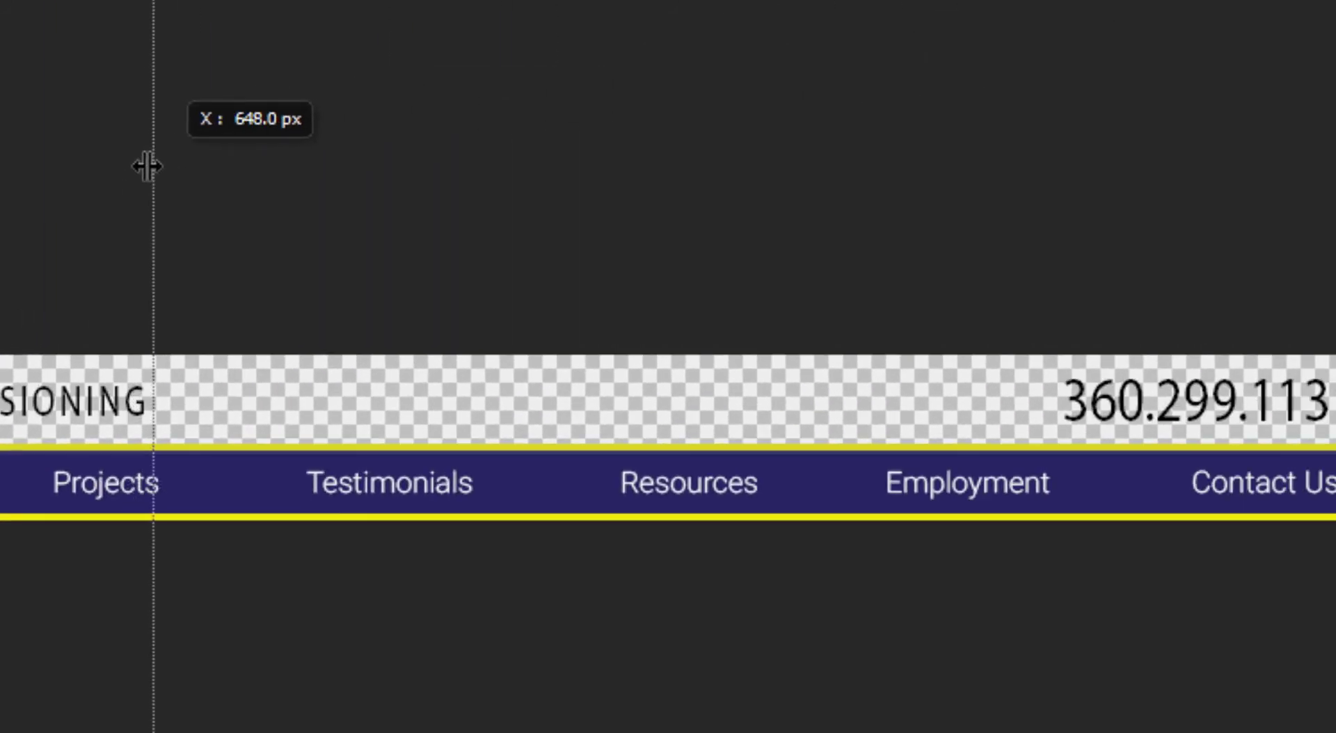
{"action": "left_click_drag", "start_coordinate": [148, 165], "coordinate": [1034, 228]}
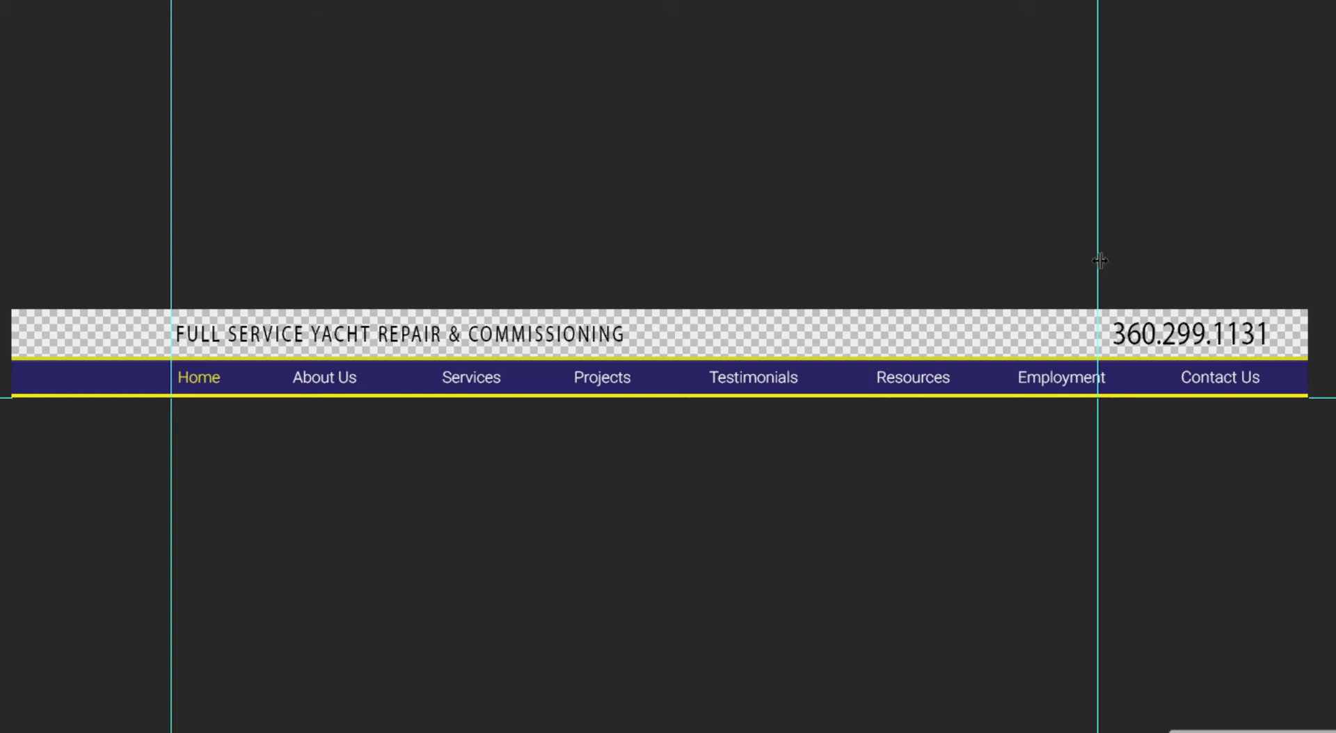
{"action": "left_click_drag", "start_coordinate": [1099, 259], "coordinate": [1109, 260]}
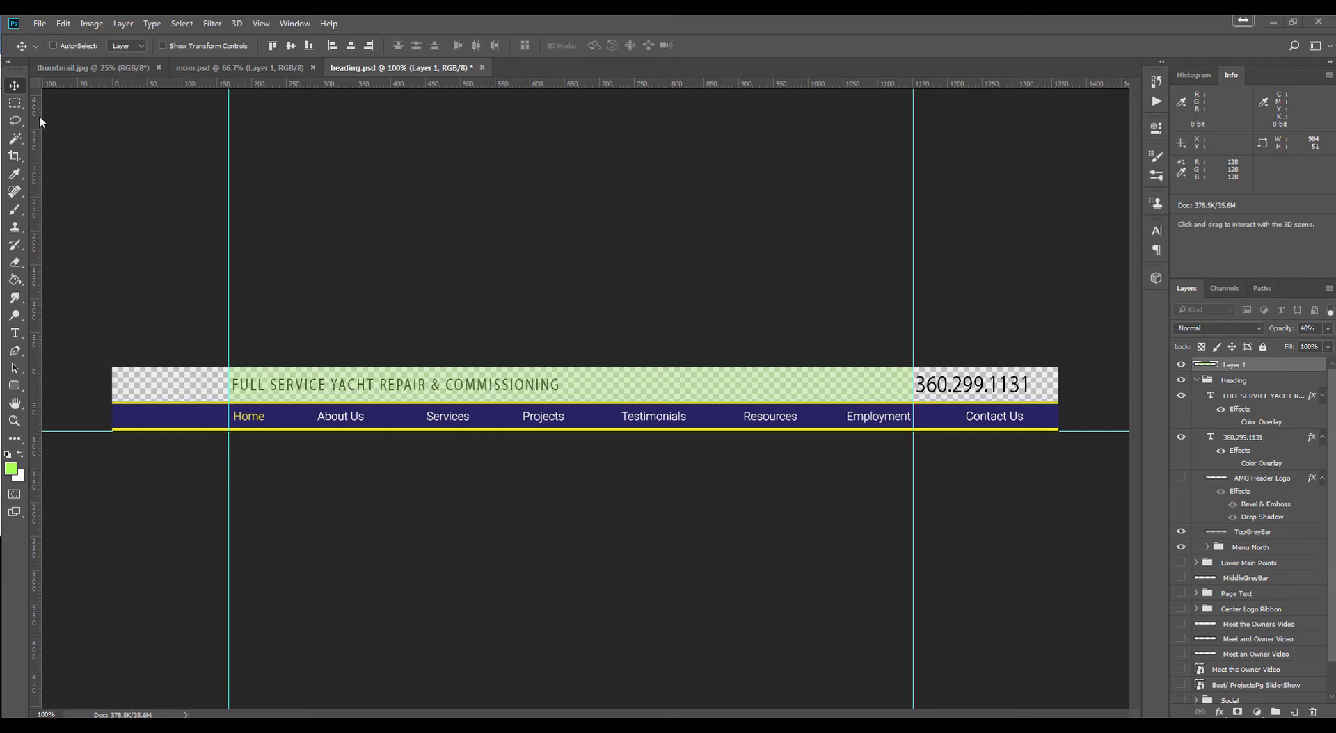
{"action": "left_click", "coordinate": [15, 106]}
{"action": "left_click_drag", "start_coordinate": [112, 367], "coordinate": [1110, 401]}
{"action": "left_click", "coordinate": [93, 25]}
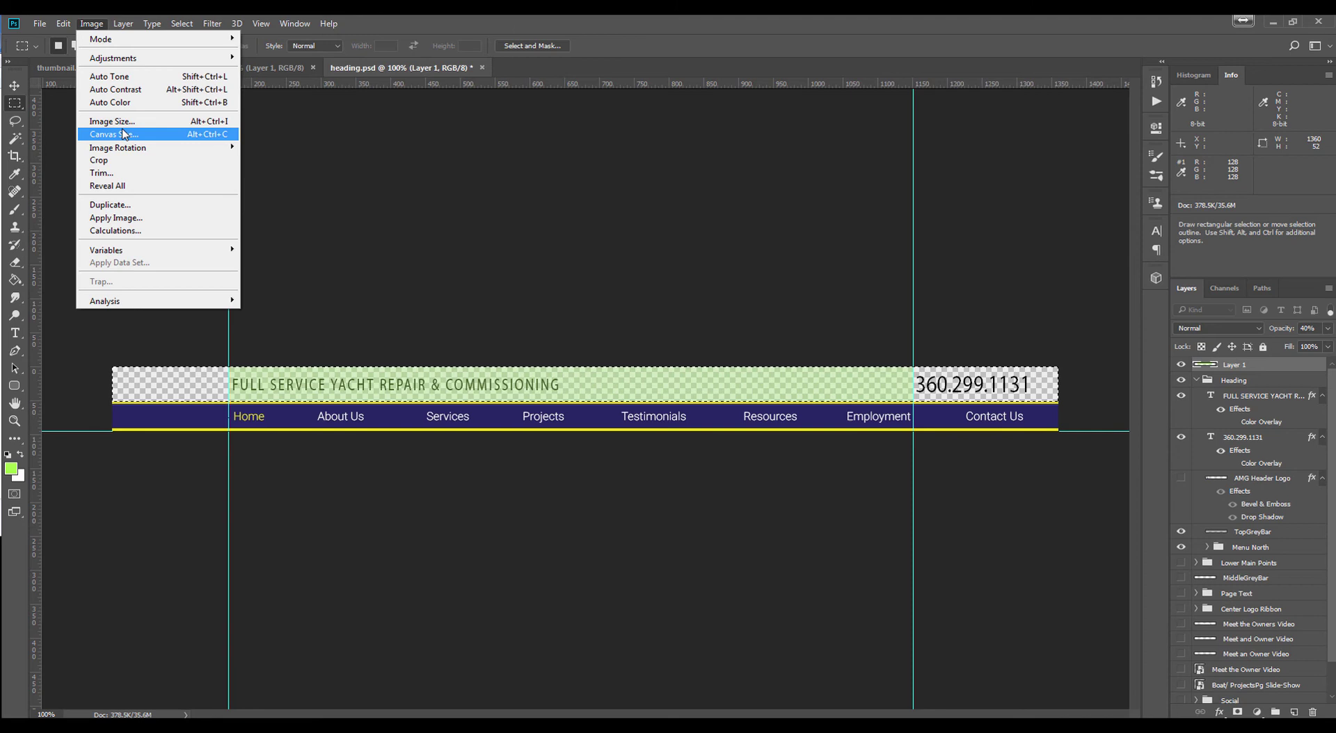
{"action": "left_click", "coordinate": [99, 160]}
{"action": "key", "text": "ctrl+d"}
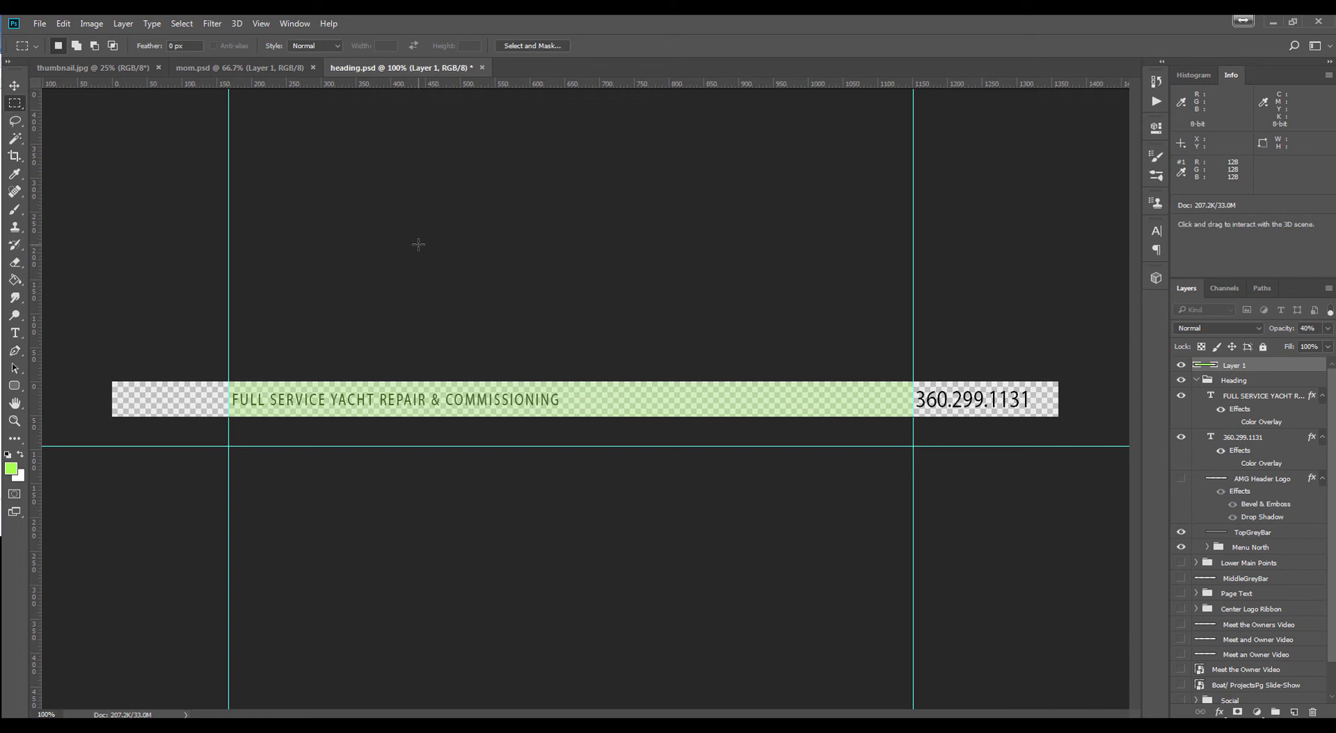
{"action": "key", "text": "ctrl+a"}
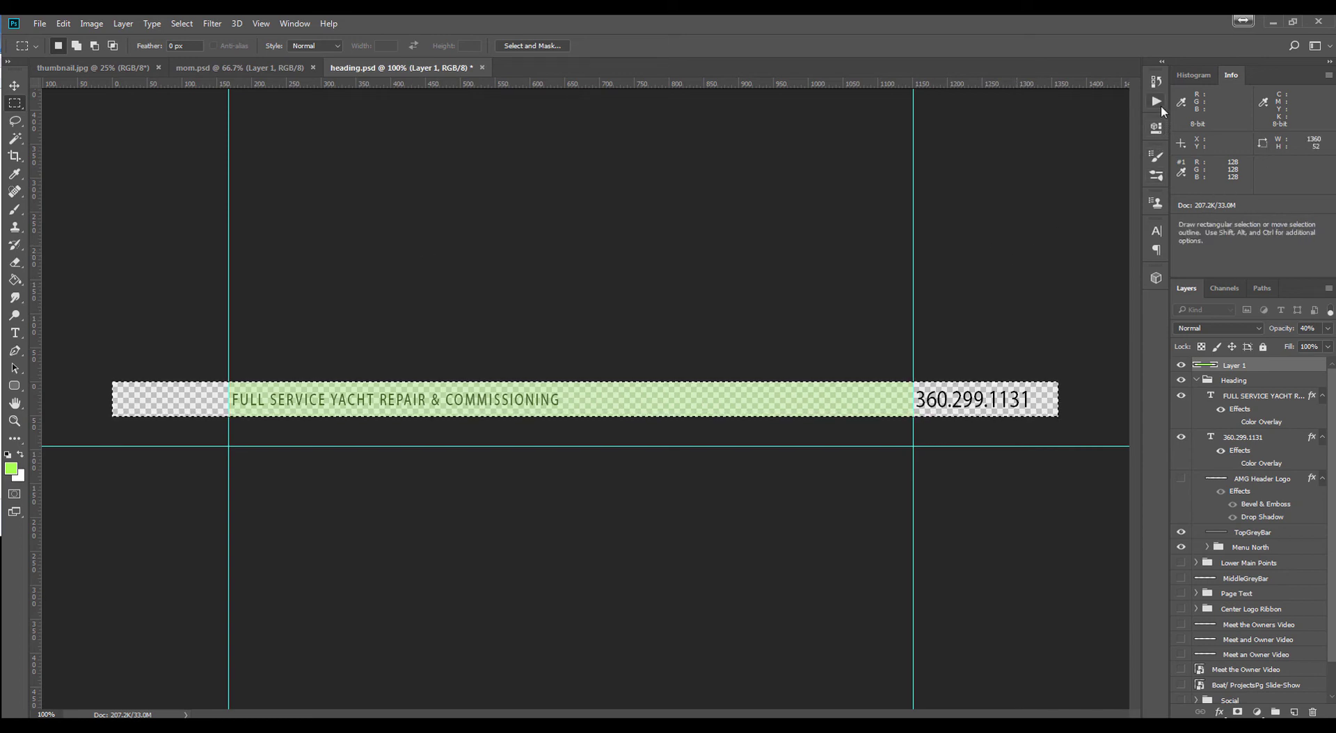
{"action": "left_click", "coordinate": [1156, 82]}
{"action": "left_click", "coordinate": [1051, 234]}
{"action": "left_click", "coordinate": [371, 257]}
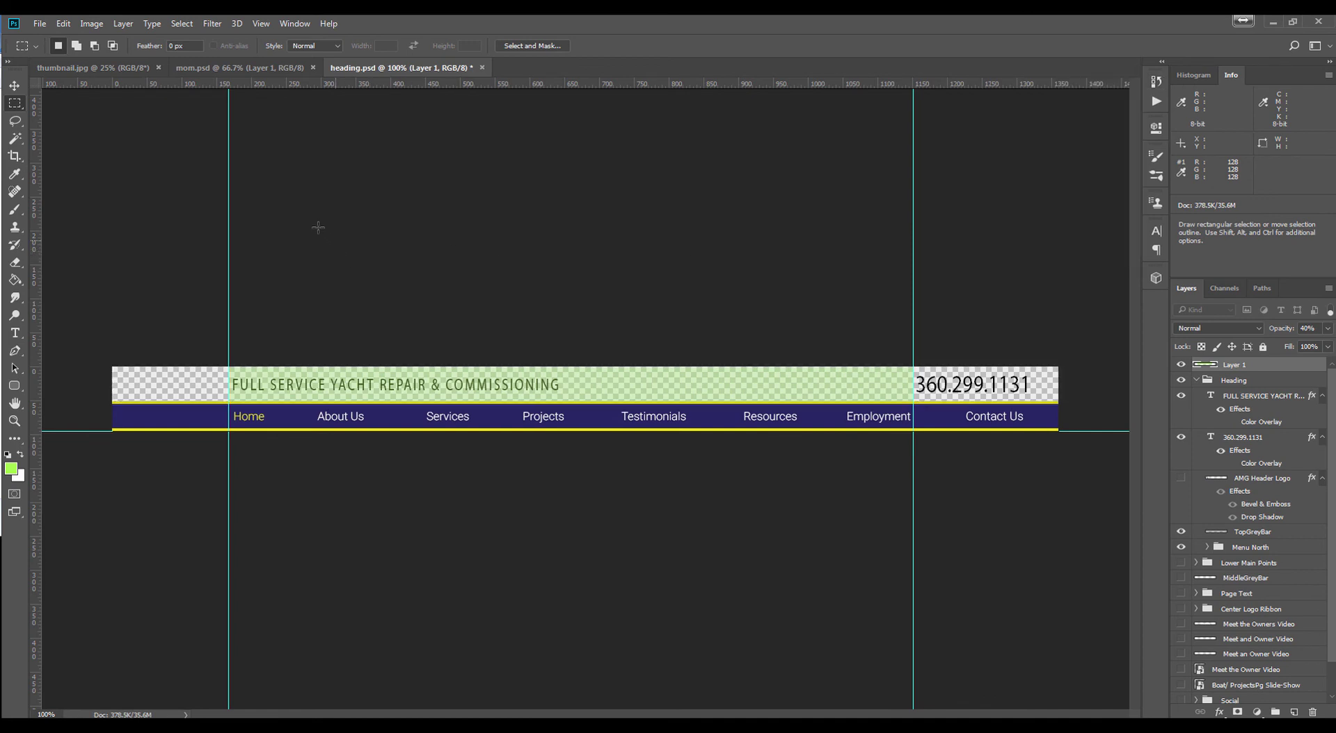